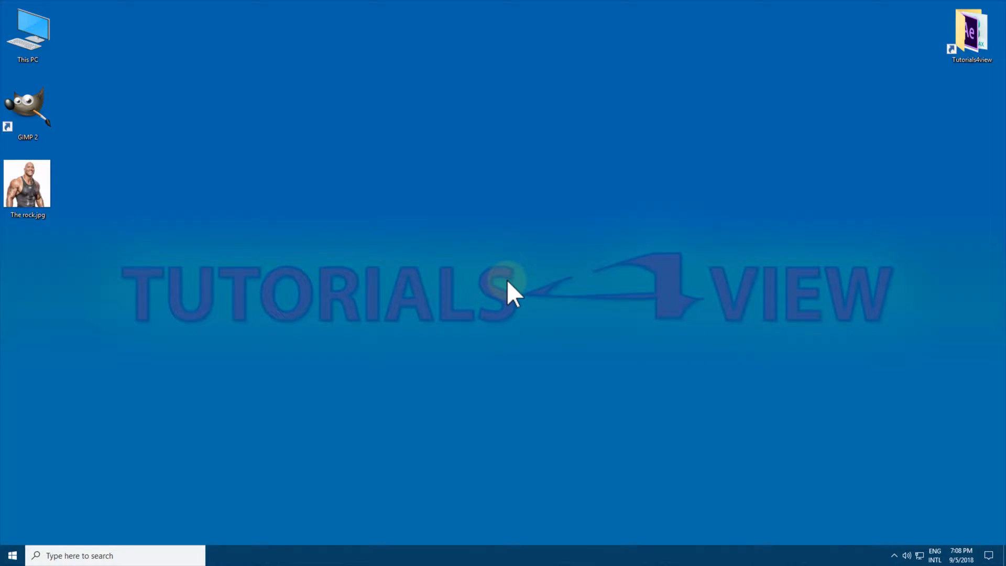
Launch GIMP and create a new 1920×1080 pixel image filled with white
{"action": "double_click", "coordinate": [41, 130]}
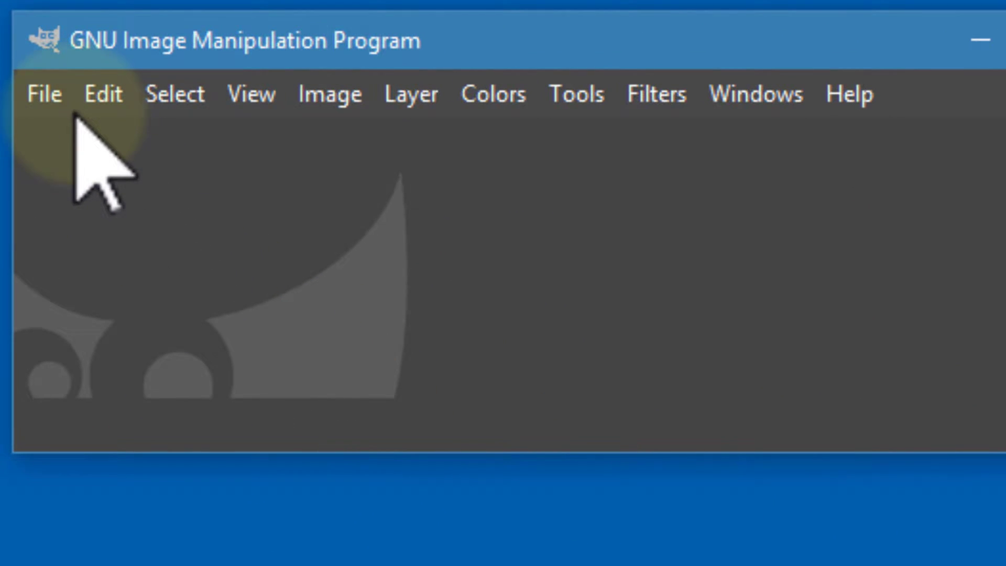
{"action": "left_click", "coordinate": [67, 102]}
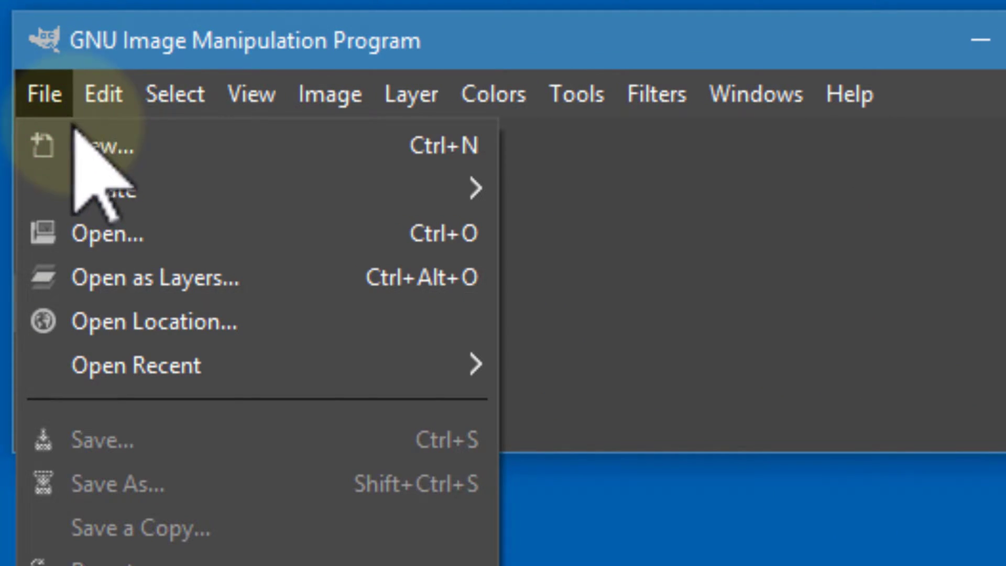
{"action": "left_click", "coordinate": [190, 151]}
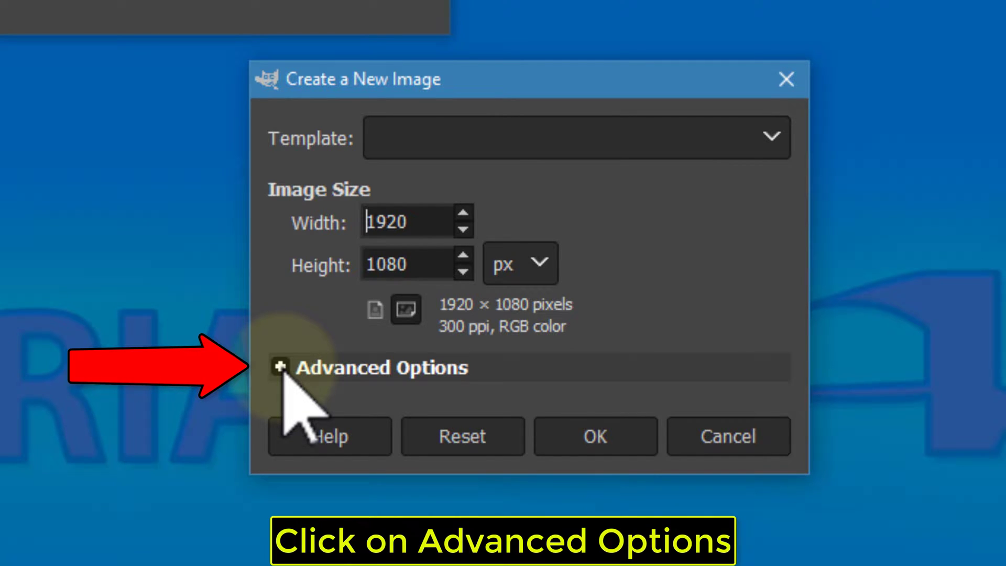
{"action": "left_click", "coordinate": [282, 368]}
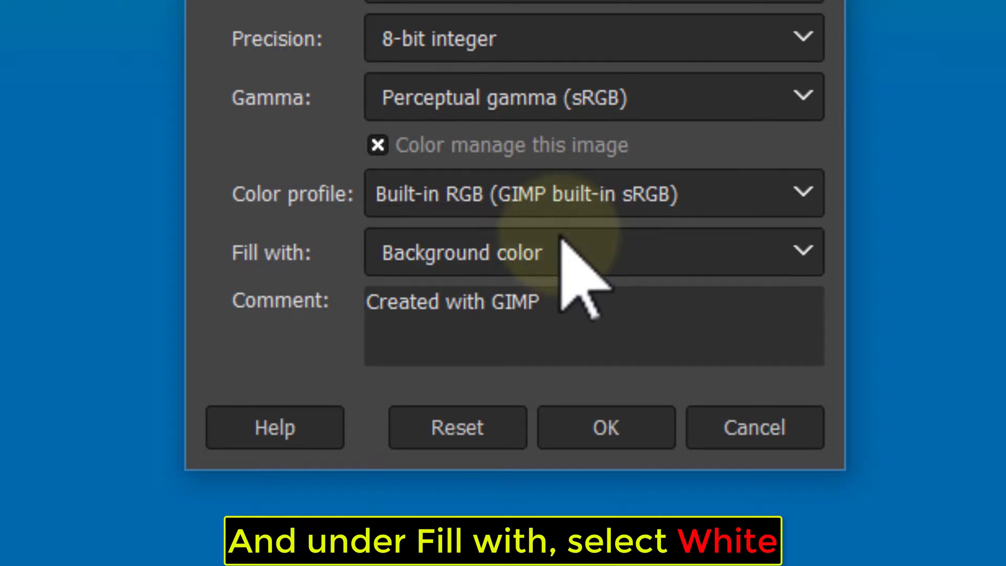
{"action": "left_click", "coordinate": [567, 246]}
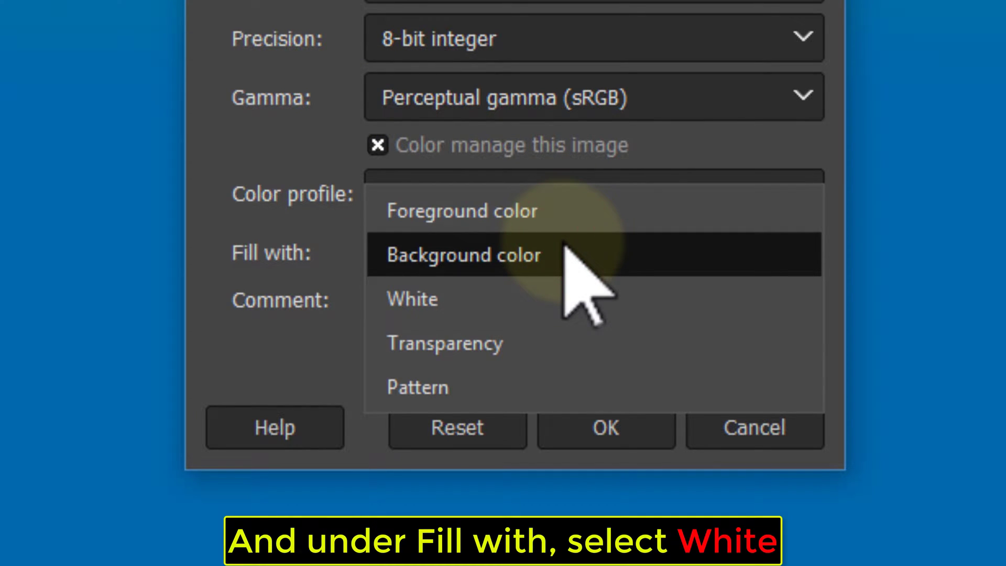
{"action": "left_click", "coordinate": [498, 308]}
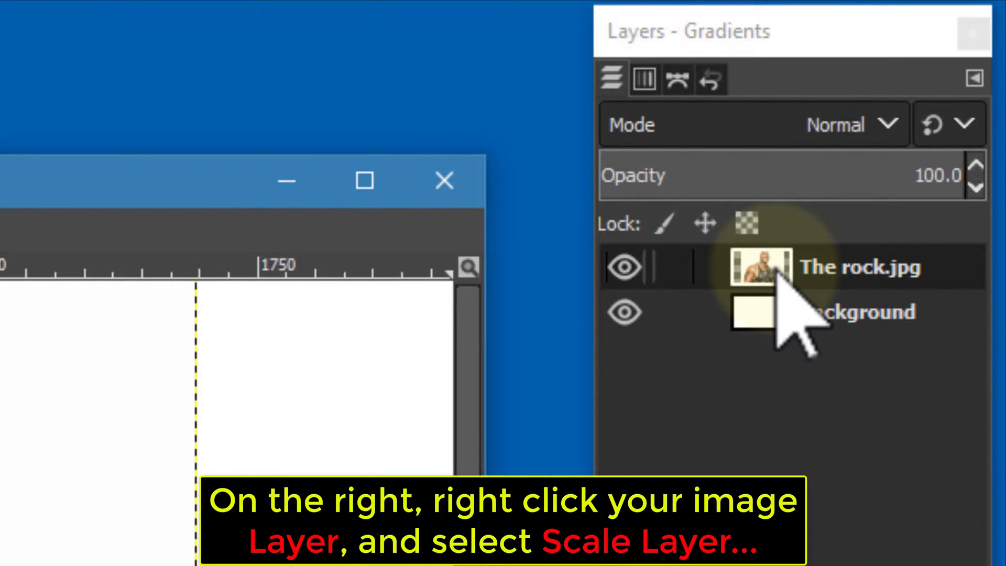
Scale The rock.jpg layer to a height of 1080 pixels
{"action": "right_click", "coordinate": [778, 274]}
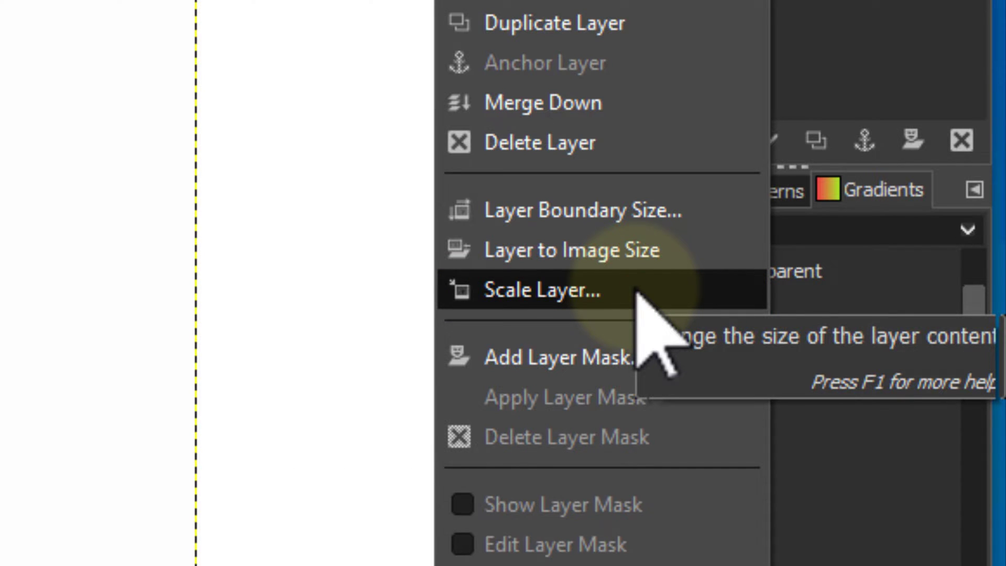
{"action": "left_click", "coordinate": [638, 291]}
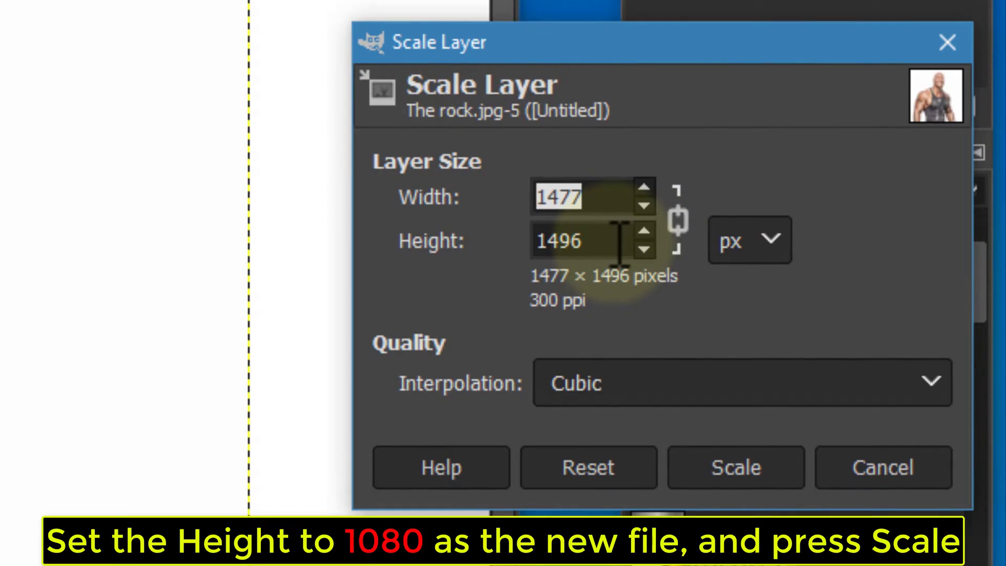
{"action": "left_click_drag", "start_coordinate": [612, 240], "coordinate": [543, 247]}
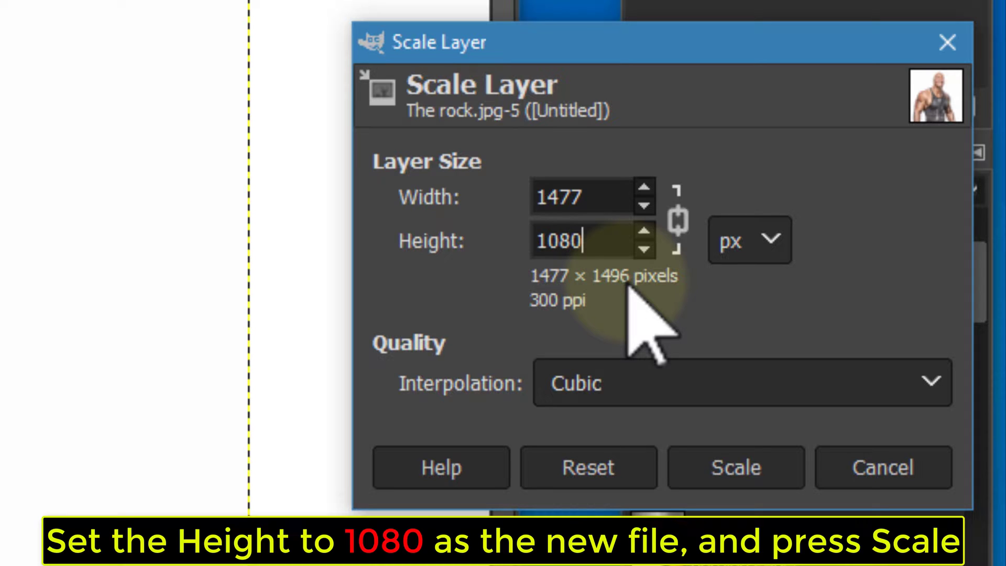
{"action": "left_click", "coordinate": [780, 470]}
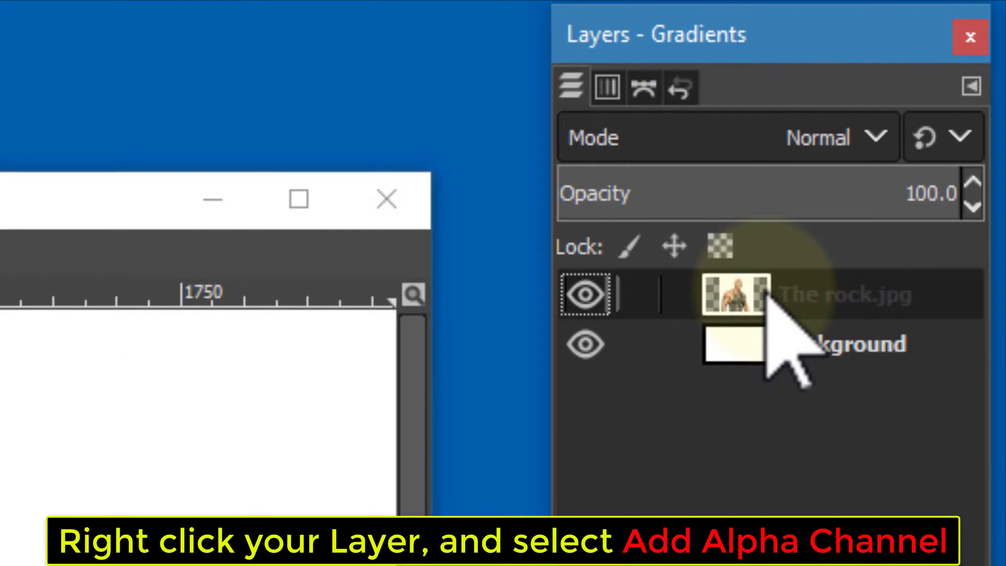
Add an alpha channel to The rock.jpg layer
{"action": "right_click", "coordinate": [768, 299]}
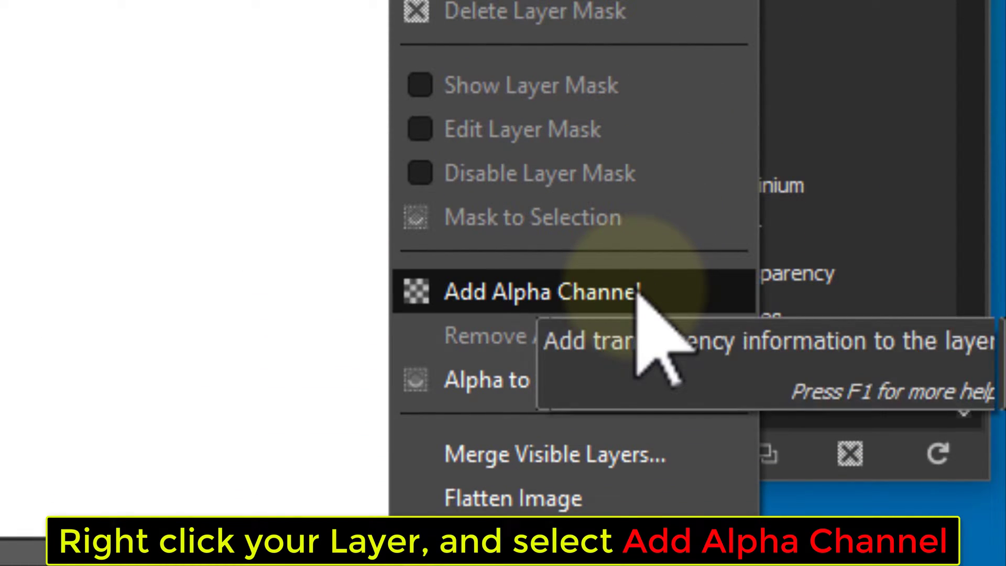
{"action": "left_click", "coordinate": [638, 297]}
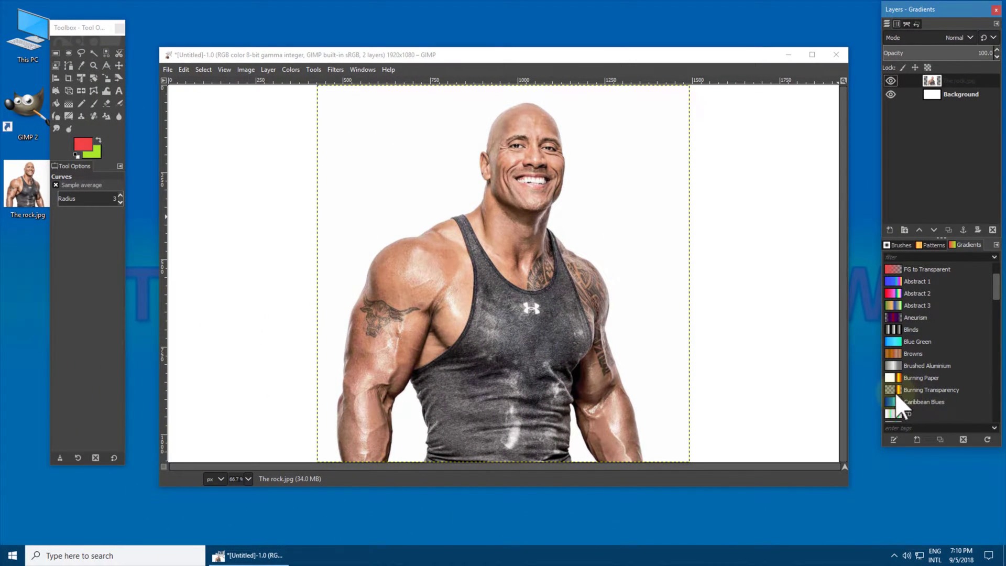
{"action": "left_click", "coordinate": [934, 246]}
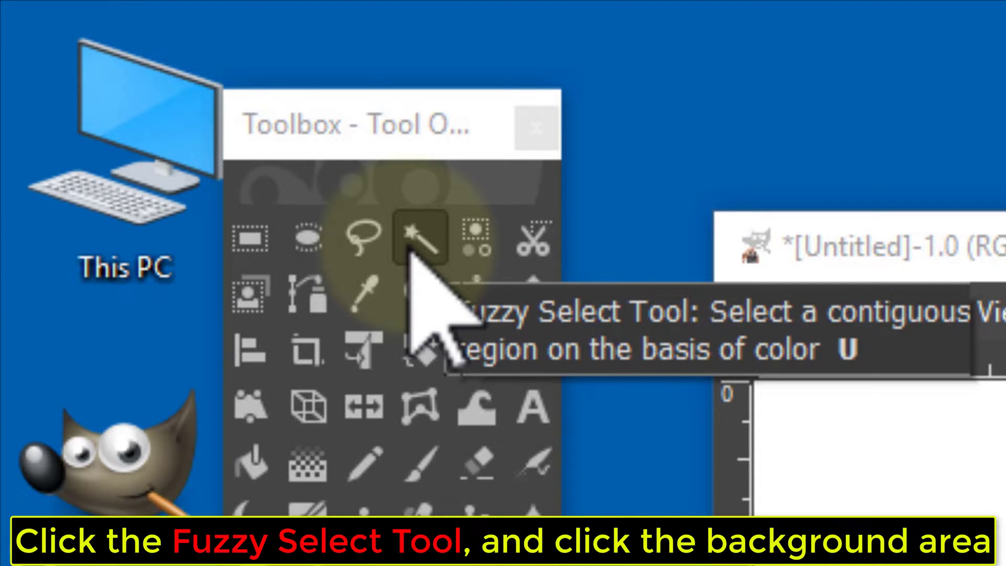
Fuzzy-select the white background, Shift-adding the gaps between the arms and torso
{"action": "left_click", "coordinate": [410, 253]}
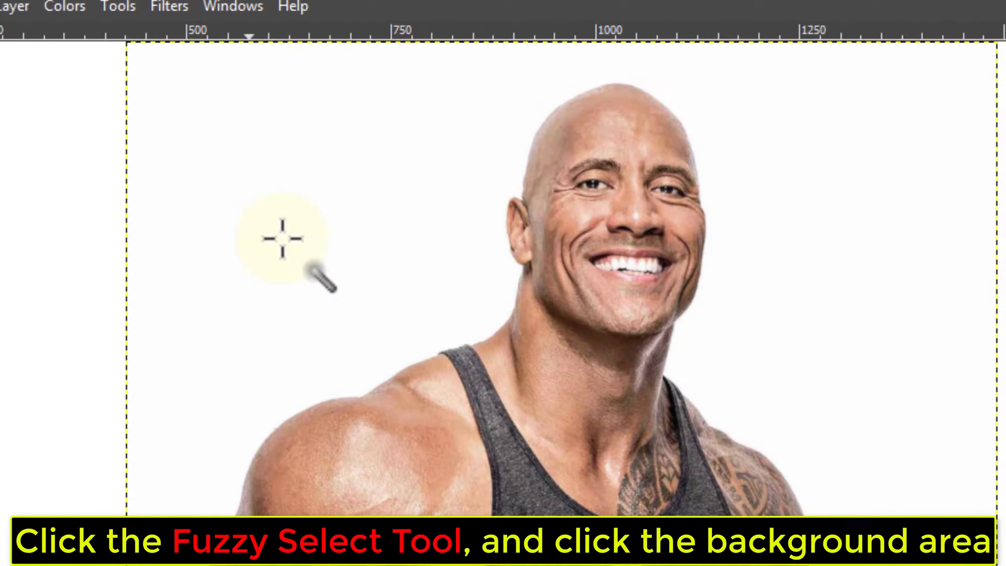
{"action": "left_click", "coordinate": [393, 236]}
{"action": "key", "text": "shift"}
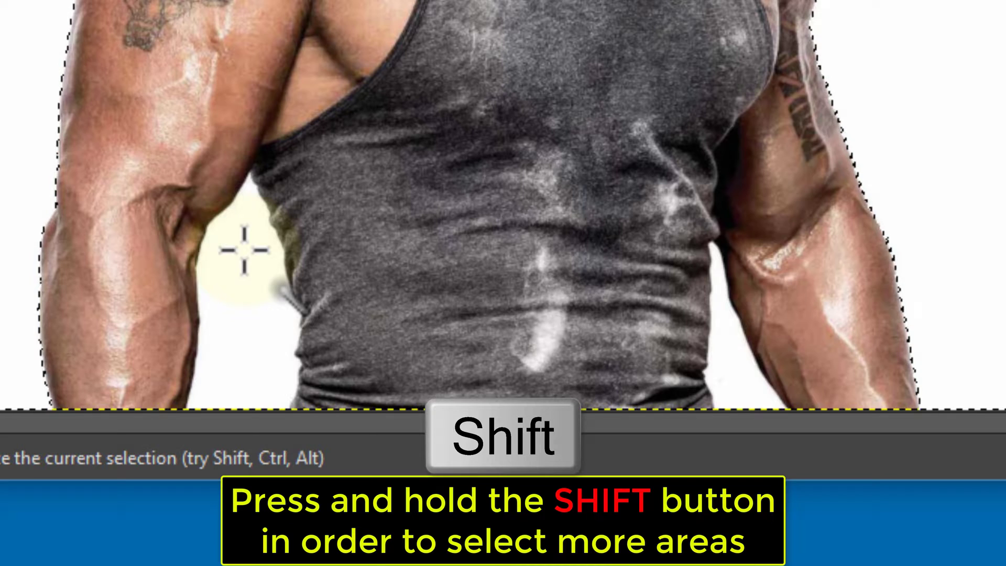
{"action": "key", "text": "shift"}
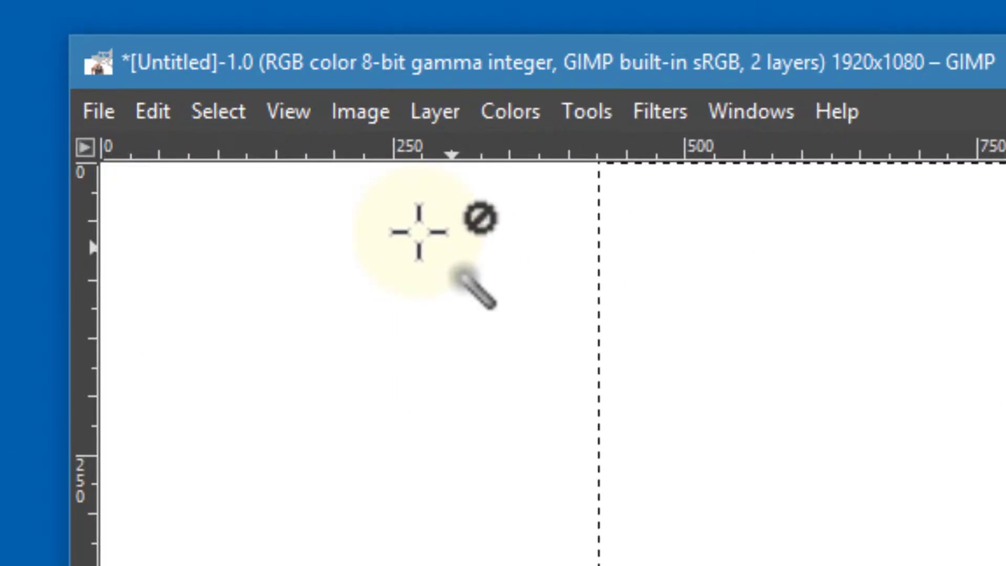
Clear the selection and create a merged layer with Layer > New from Visible
{"action": "left_click", "coordinate": [246, 138]}
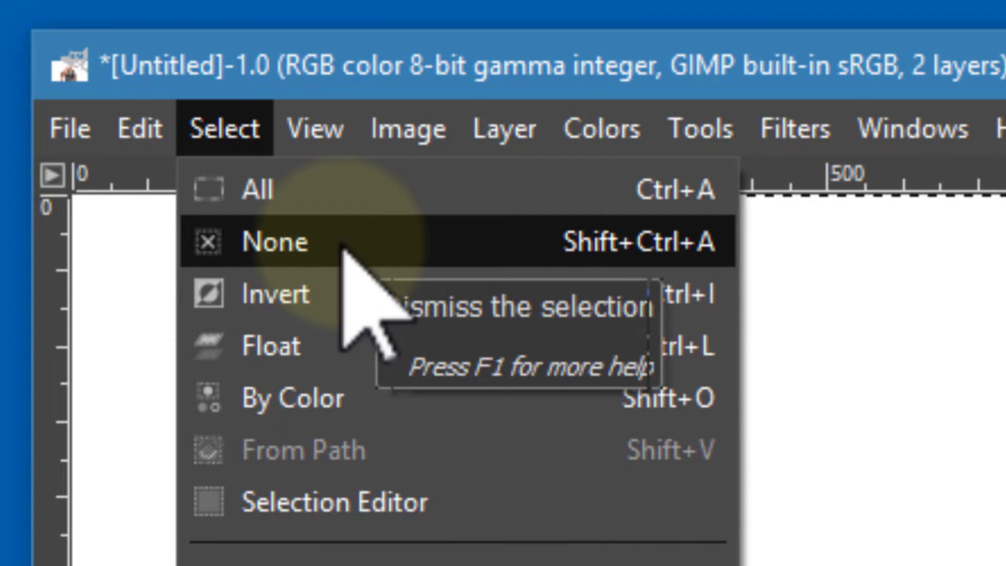
{"action": "left_click", "coordinate": [342, 245]}
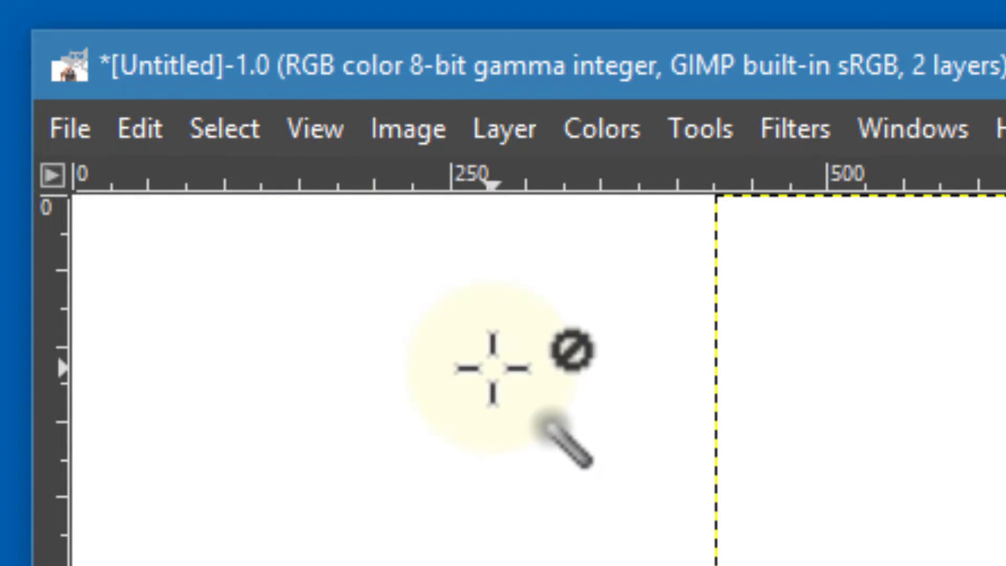
{"action": "left_click", "coordinate": [529, 131]}
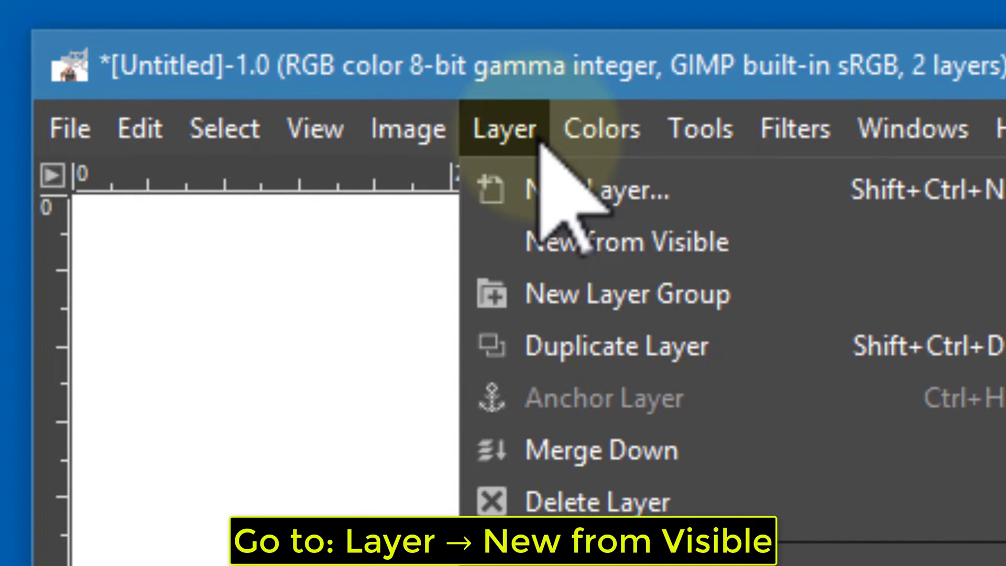
{"action": "left_click", "coordinate": [760, 247]}
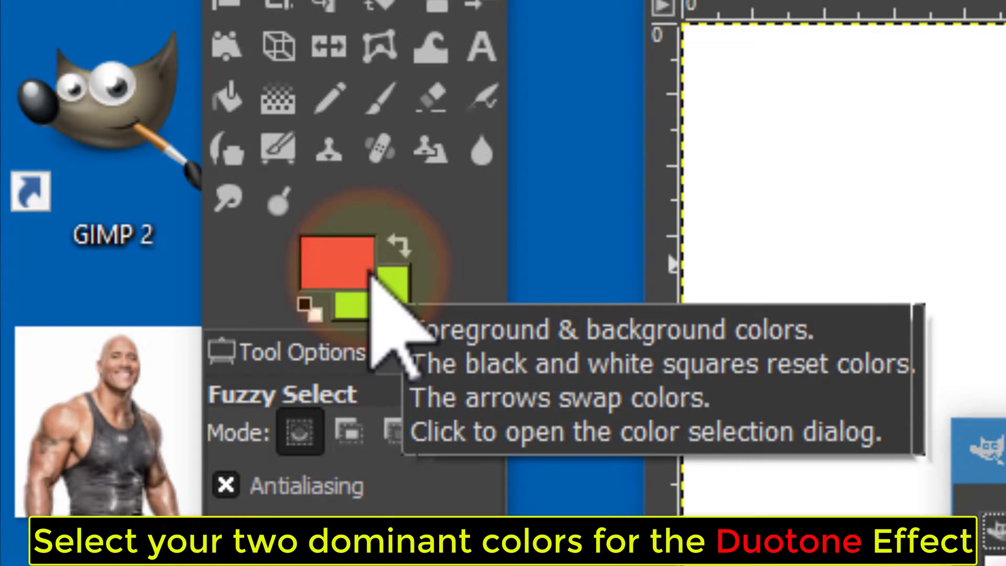
Set the foreground colour to red-orange ea3f3f and the background to lime green
{"action": "left_click", "coordinate": [371, 272]}
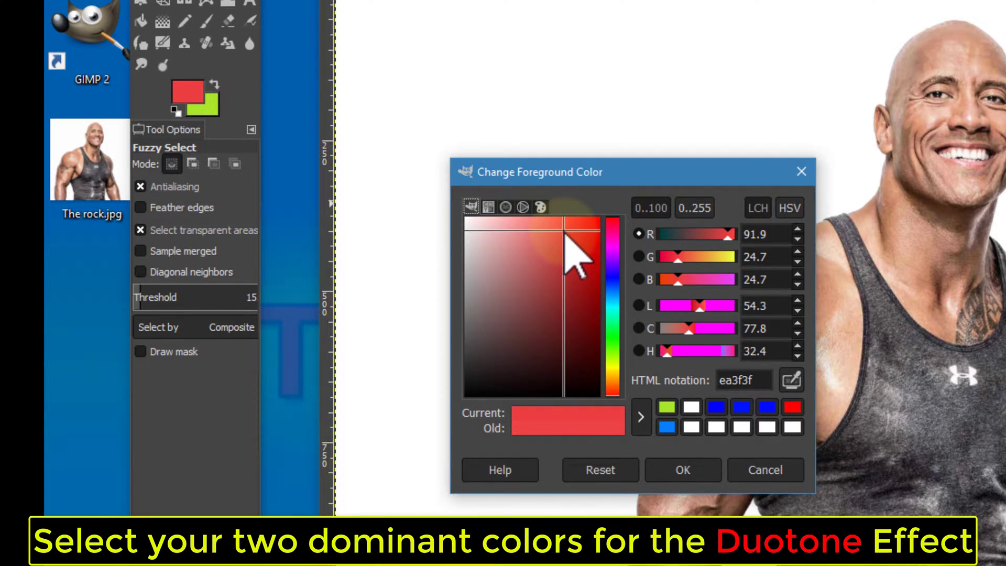
{"action": "left_click", "coordinate": [683, 470]}
{"action": "left_click", "coordinate": [212, 105]}
{"action": "left_click", "coordinate": [577, 235]}
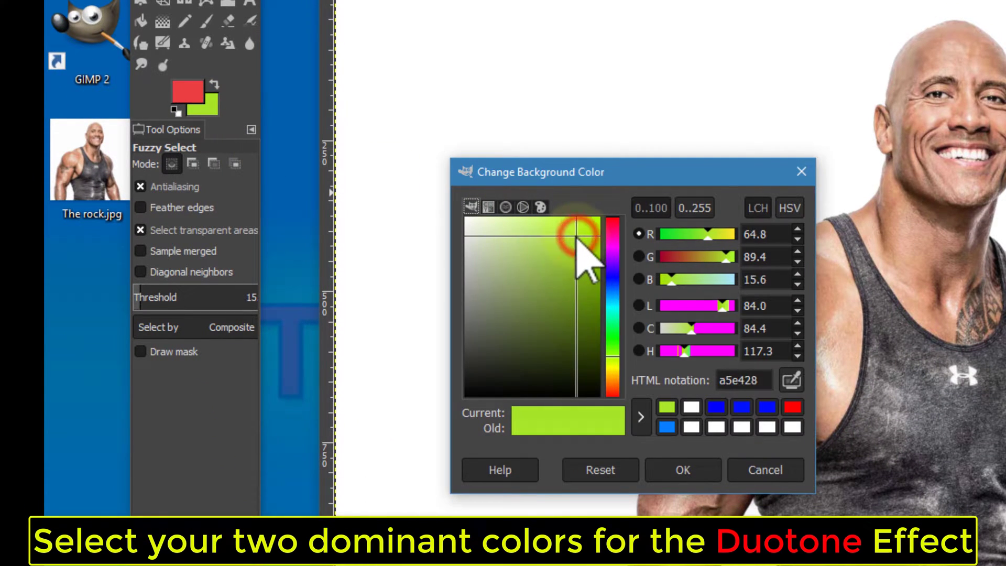
{"action": "left_click_drag", "start_coordinate": [577, 235], "coordinate": [580, 259]}
{"action": "left_click", "coordinate": [714, 235]}
{"action": "left_click", "coordinate": [694, 469]}
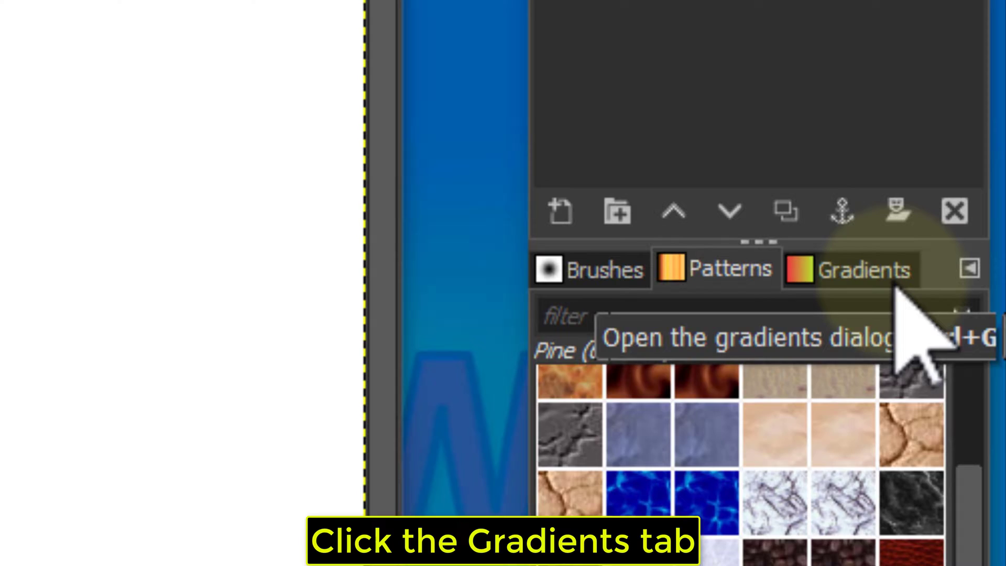
Select the FG to BG (RGB) gradient in the Gradients list
{"action": "left_click", "coordinate": [899, 293]}
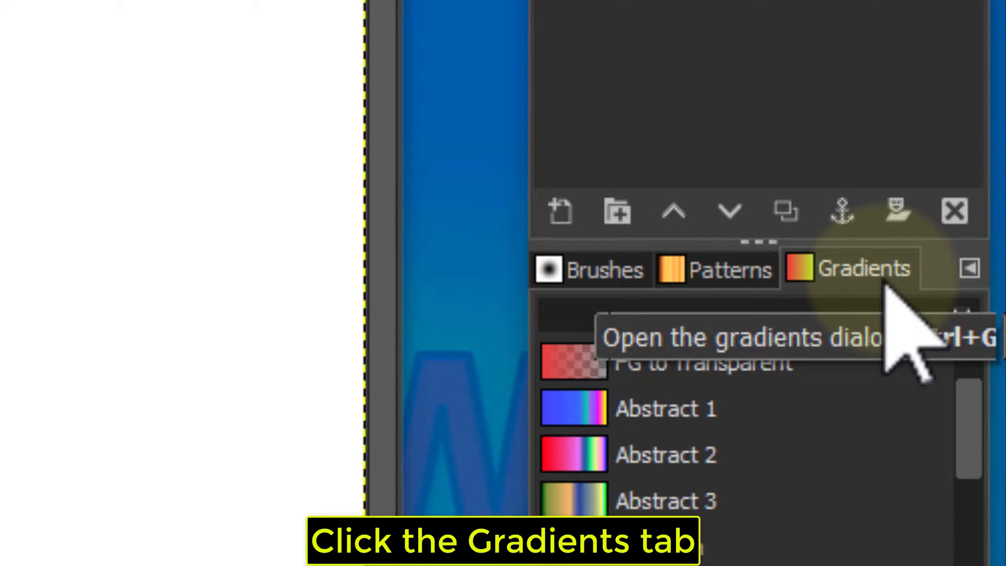
{"action": "left_click_drag", "start_coordinate": [973, 401], "coordinate": [976, 369]}
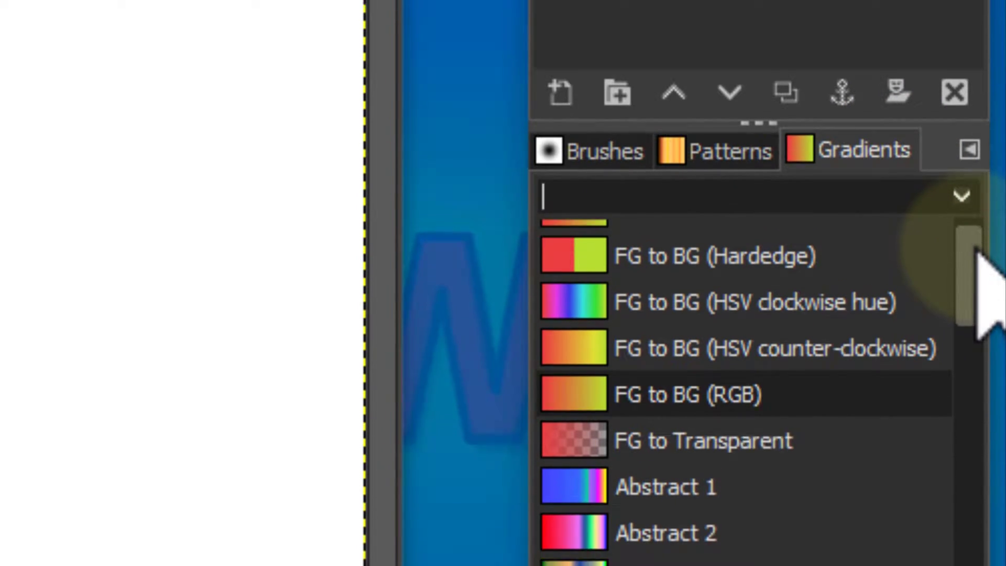
{"action": "left_click_drag", "start_coordinate": [976, 247], "coordinate": [980, 234]}
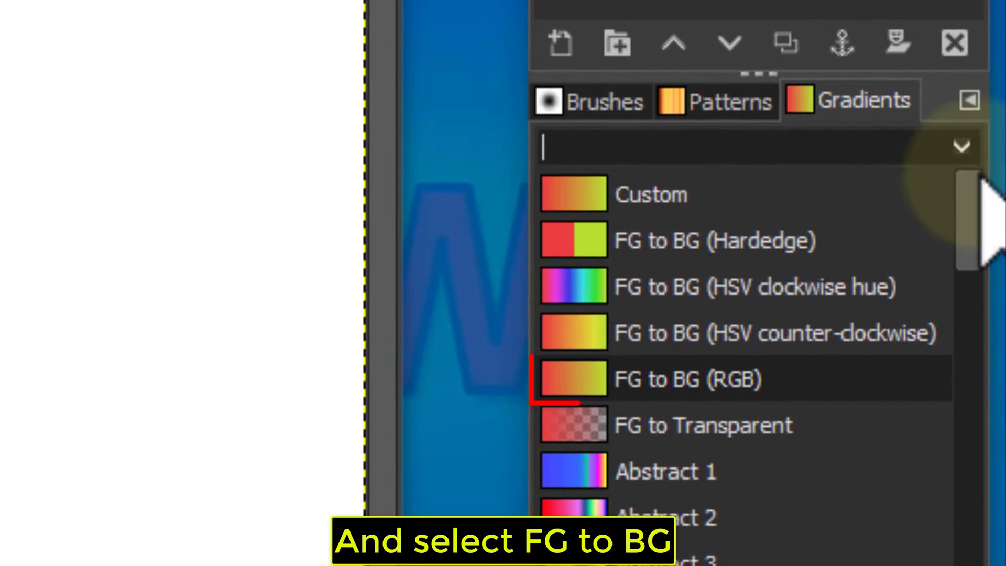
{"action": "left_click", "coordinate": [771, 382]}
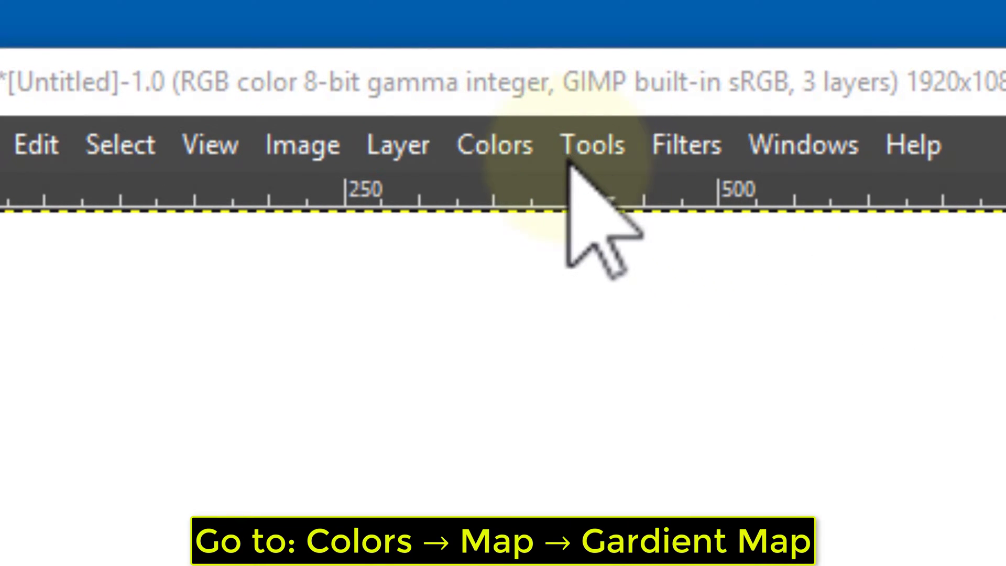
Apply Colors > Map > Gradient Map to recolour the Visible layer red-orange and lime green
{"action": "left_click", "coordinate": [534, 149]}
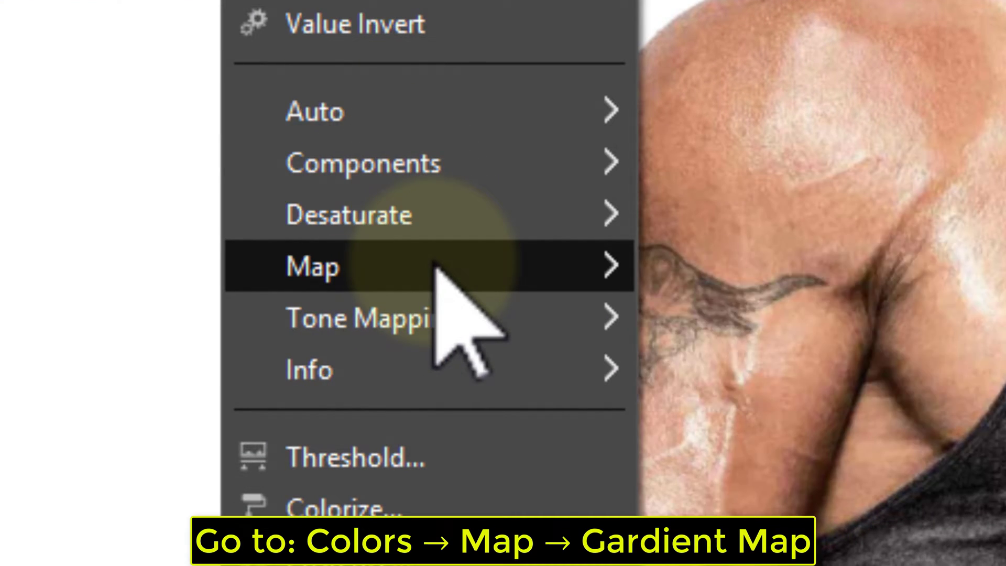
{"action": "mouse_move", "coordinate": [434, 263]}
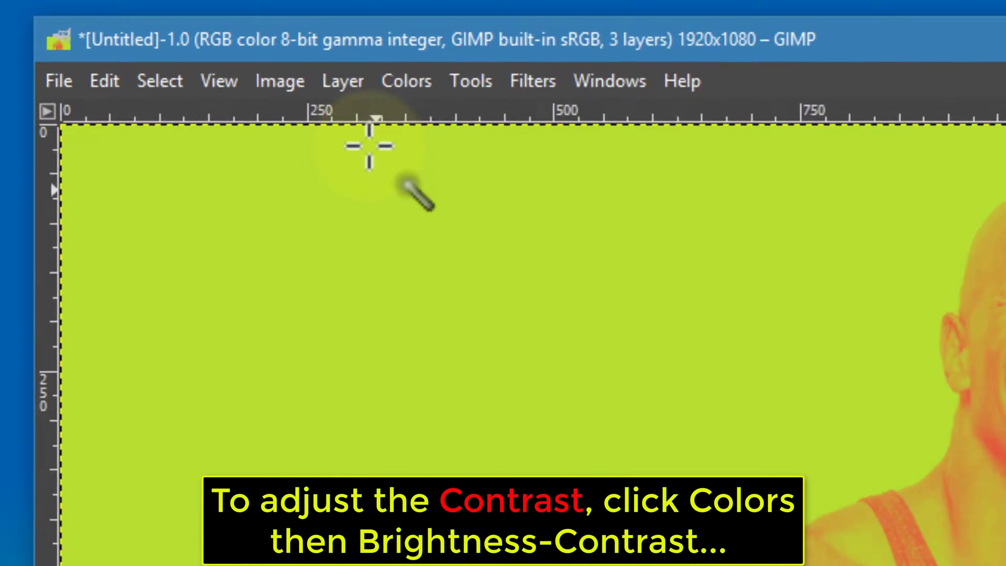
Raise the image contrast to about 22 with Brightness-Contrast
{"action": "left_click", "coordinate": [446, 88]}
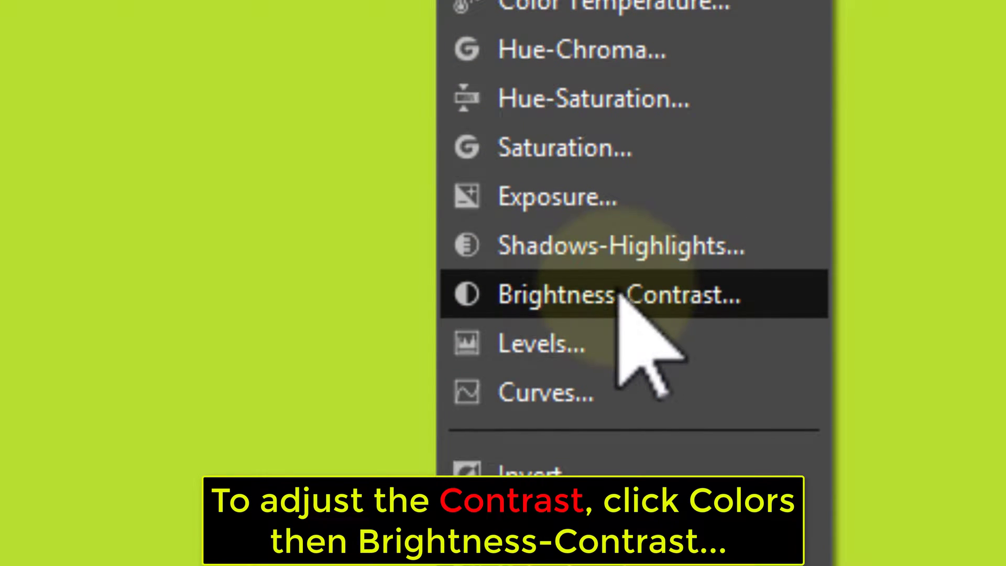
{"action": "left_click", "coordinate": [766, 304]}
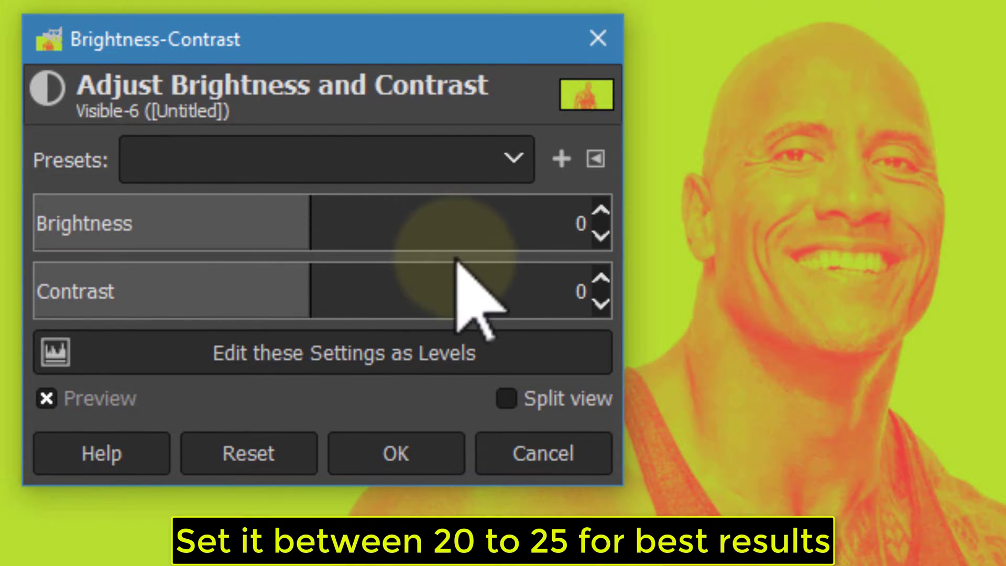
{"action": "left_click_drag", "start_coordinate": [474, 315], "coordinate": [363, 310]}
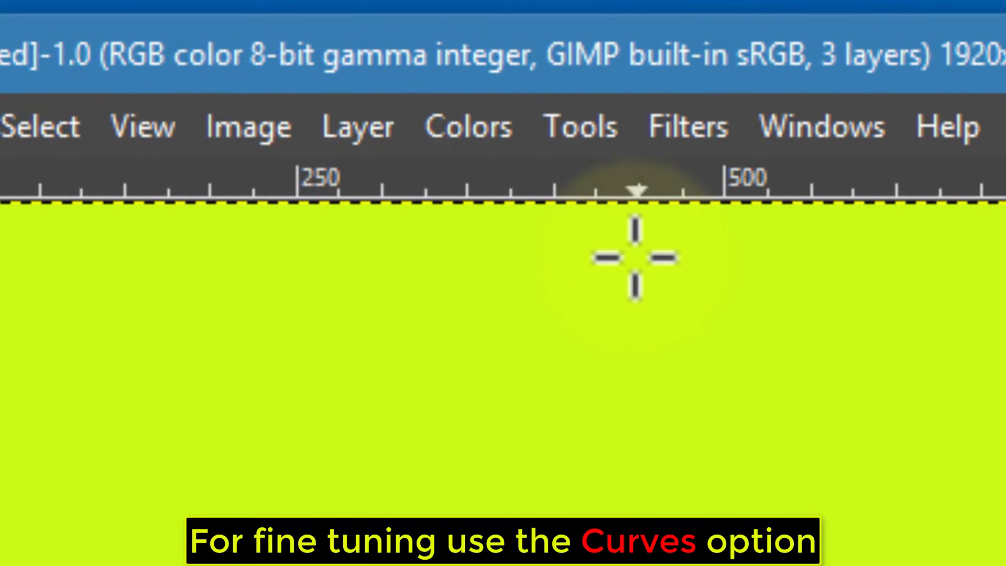
Apply a Curves adjustment with the Value curve's midpoint pulled downward
{"action": "left_click", "coordinate": [516, 134]}
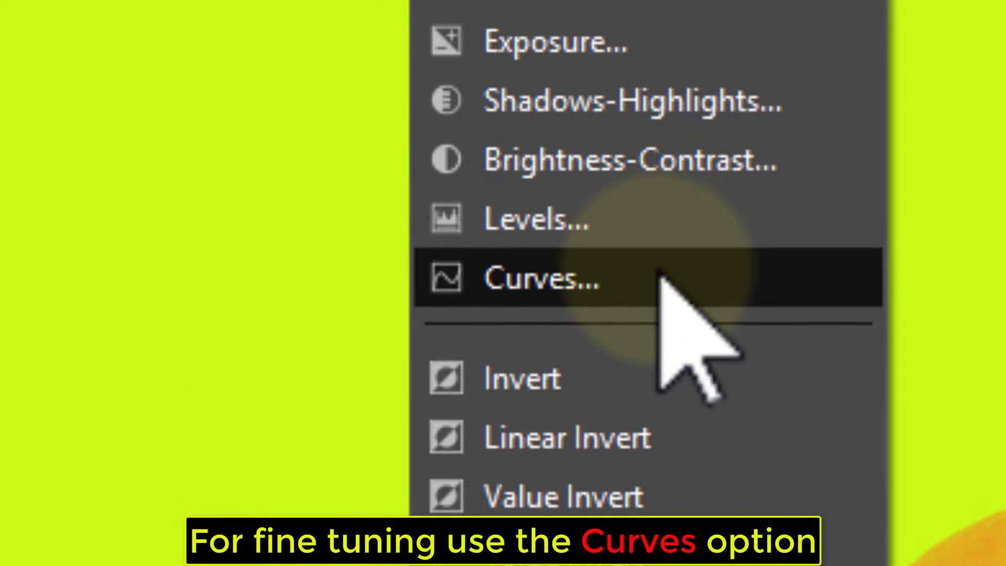
{"action": "left_click", "coordinate": [662, 277]}
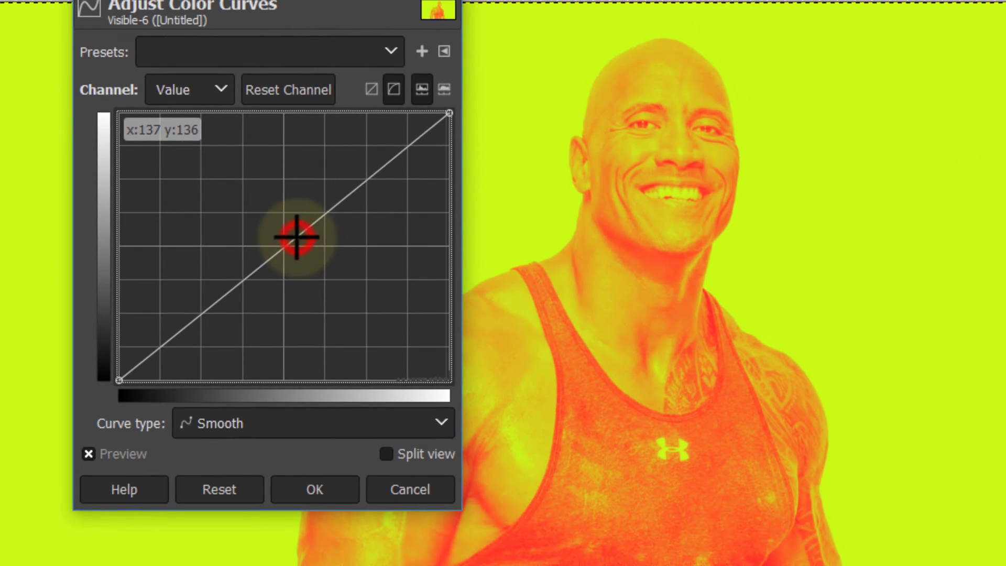
{"action": "left_click_drag", "start_coordinate": [723, 330], "coordinate": [723, 265]}
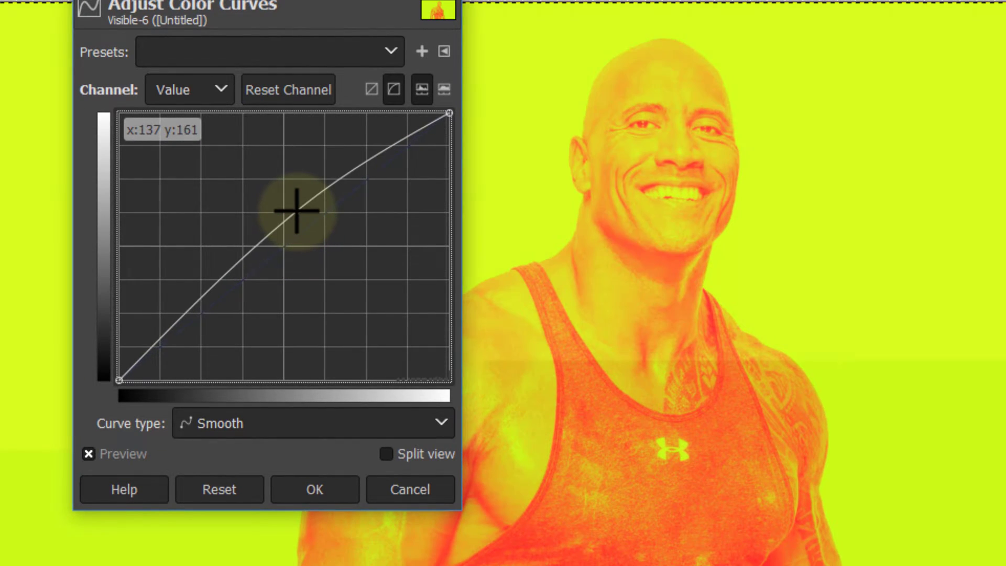
{"action": "left_click_drag", "start_coordinate": [297, 210], "coordinate": [277, 296]}
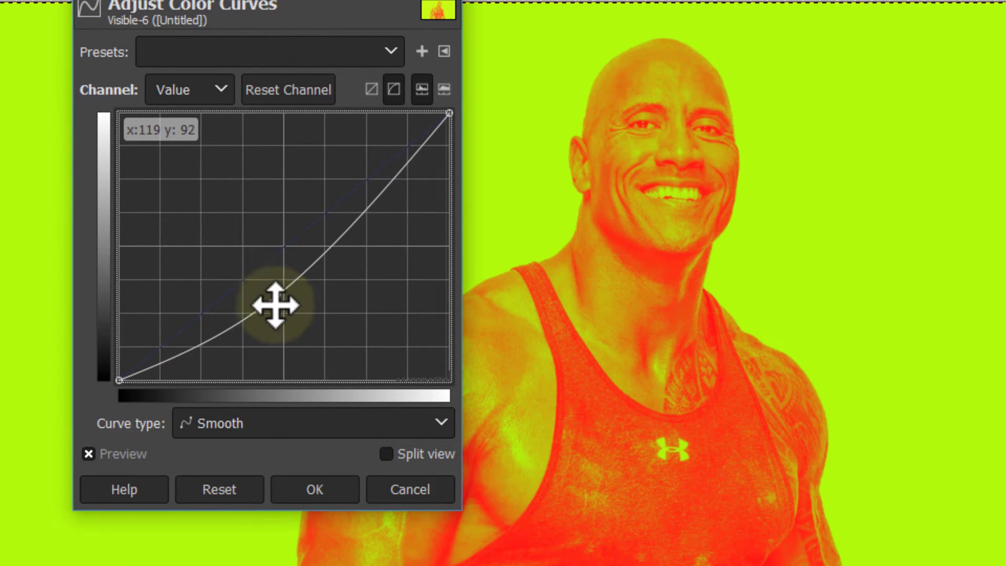
{"action": "left_click", "coordinate": [334, 487]}
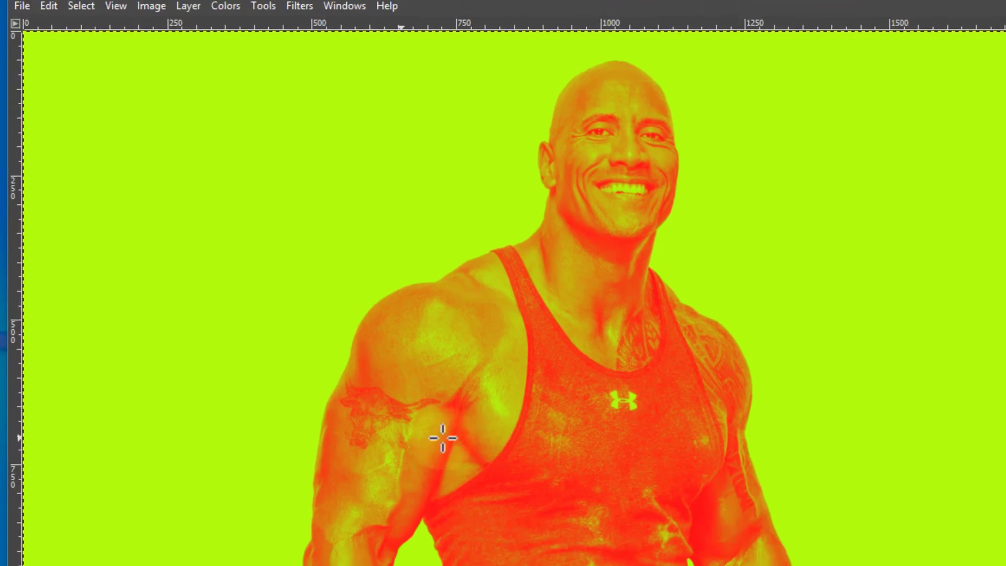